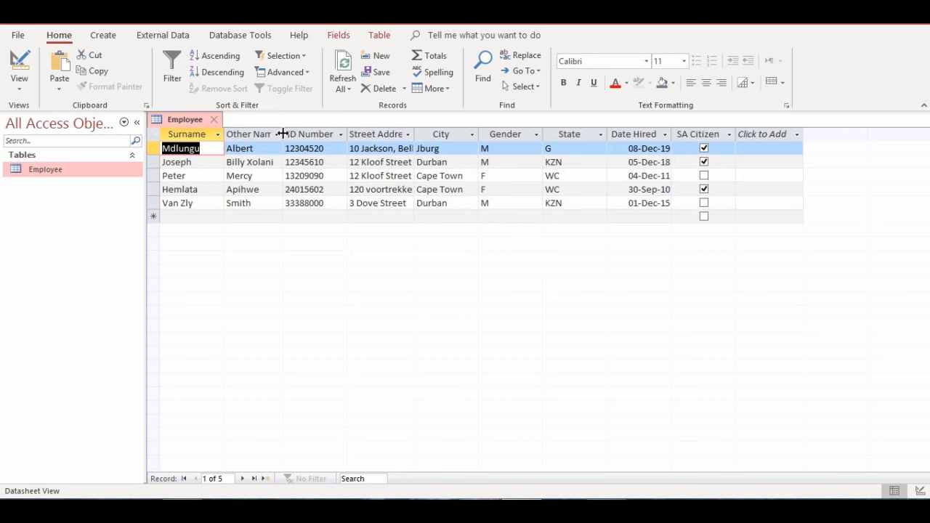
Fit the Other Names and Street Address columns to their contents, and sort the Employee table by Surname in descending order.
double_click(282, 134)
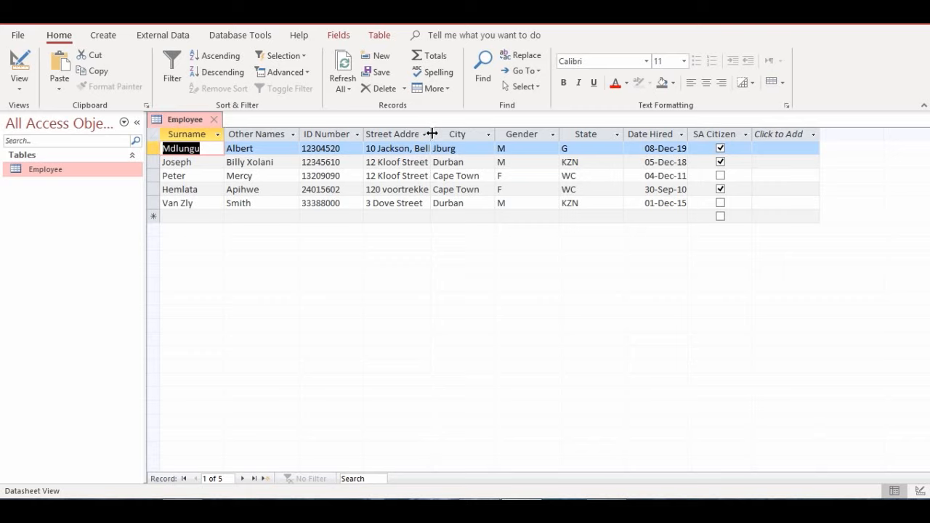
double_click(430, 135)
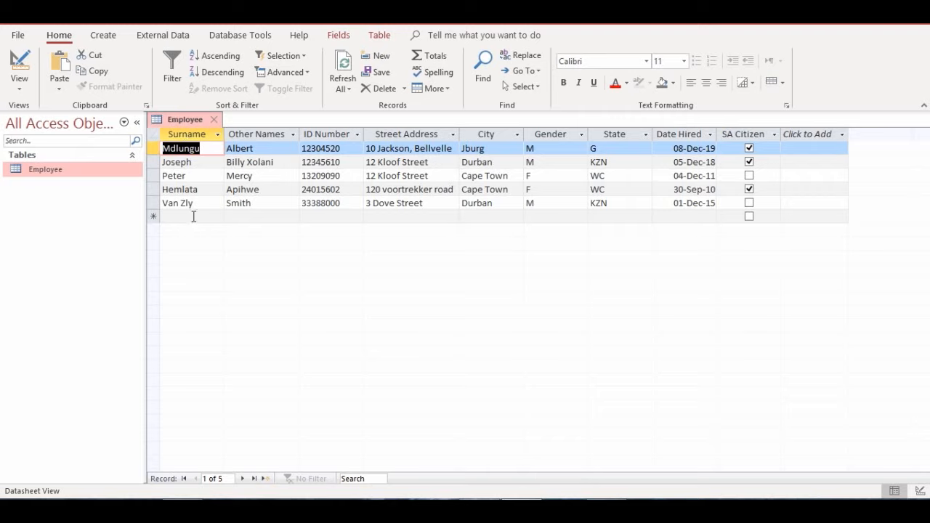
click(194, 133)
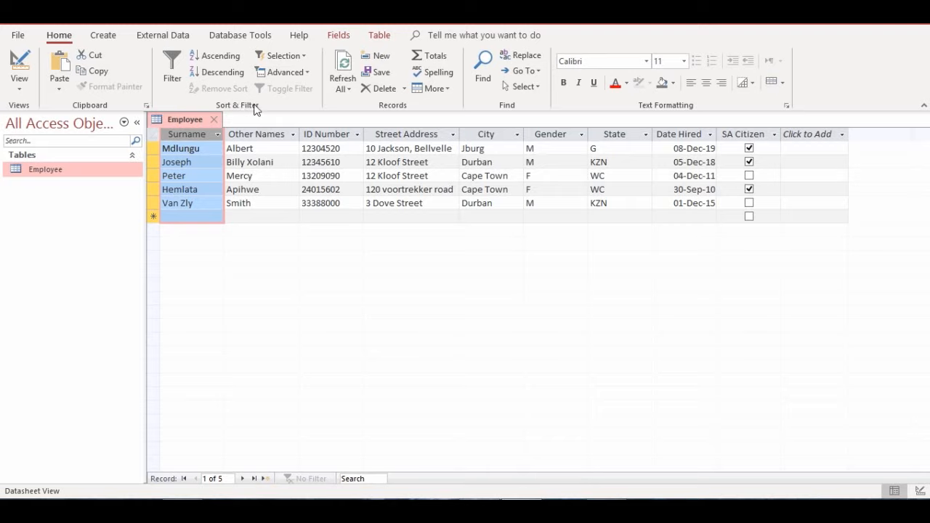
click(215, 74)
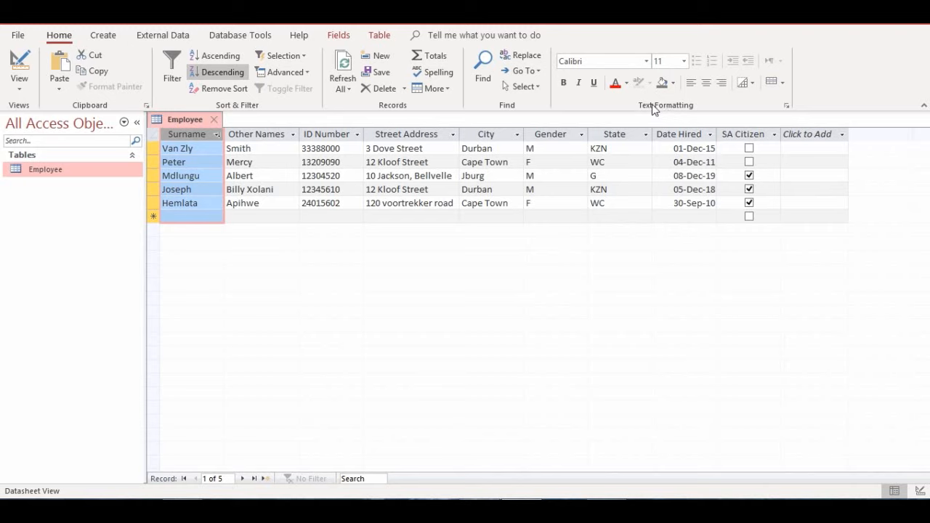
Try a red font colour on the table text and restore it to Automatic.
click(619, 87)
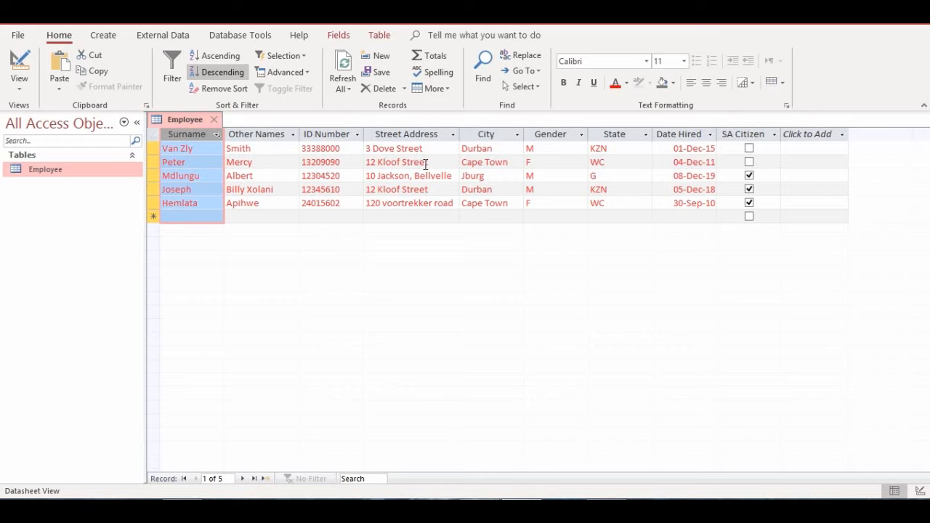
click(626, 83)
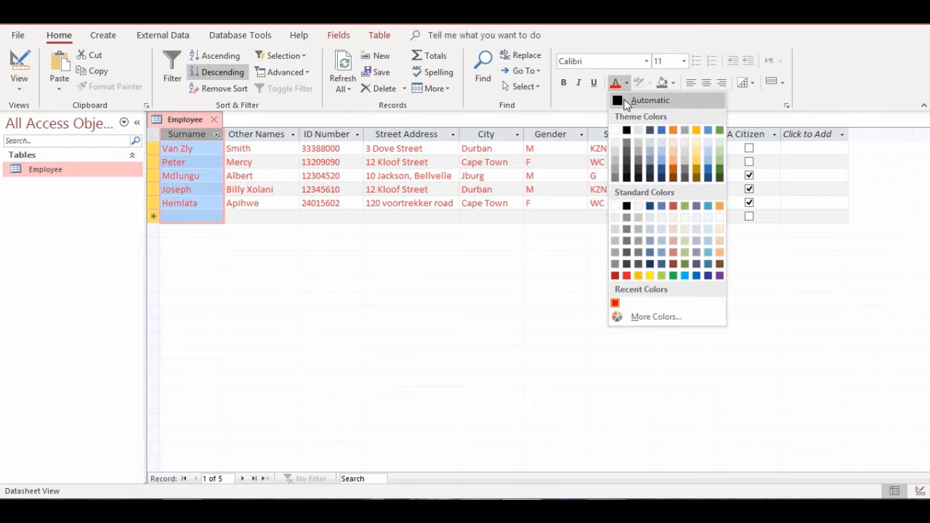
click(625, 102)
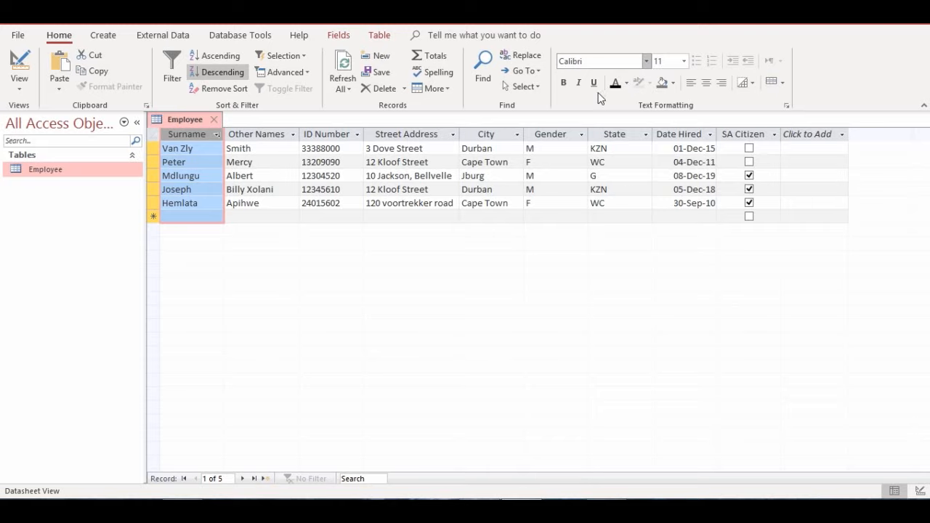
Set the Employee table's font to Berlin Sans FB.
click(646, 61)
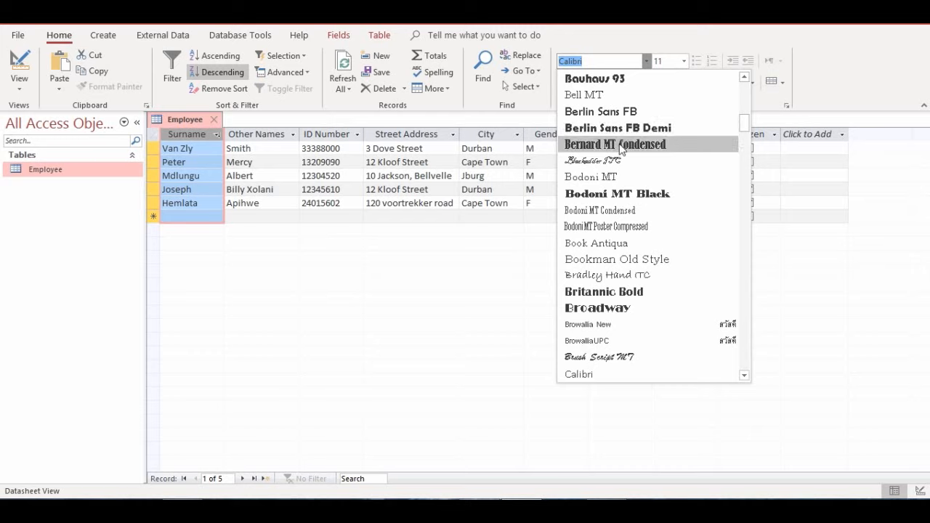
click(602, 113)
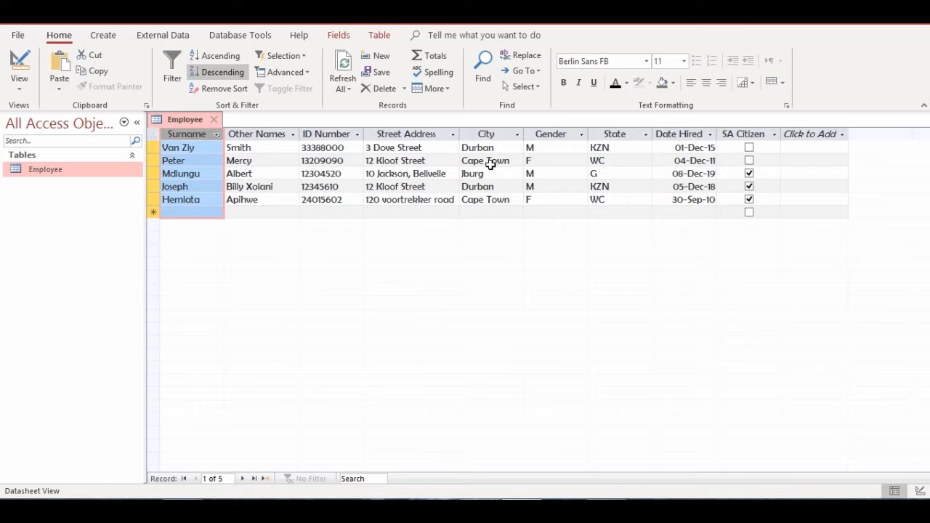
Try font size 14 on the table text and set the size back to 11.
click(684, 61)
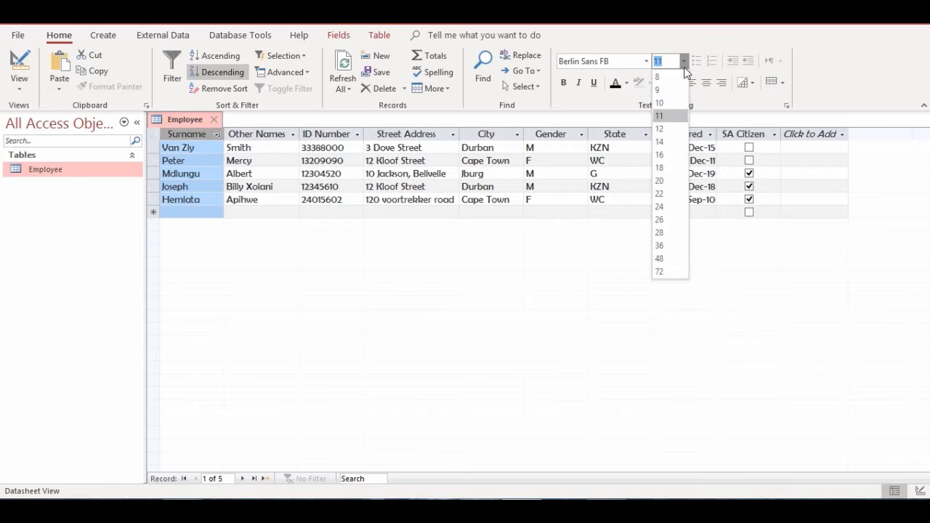
click(666, 140)
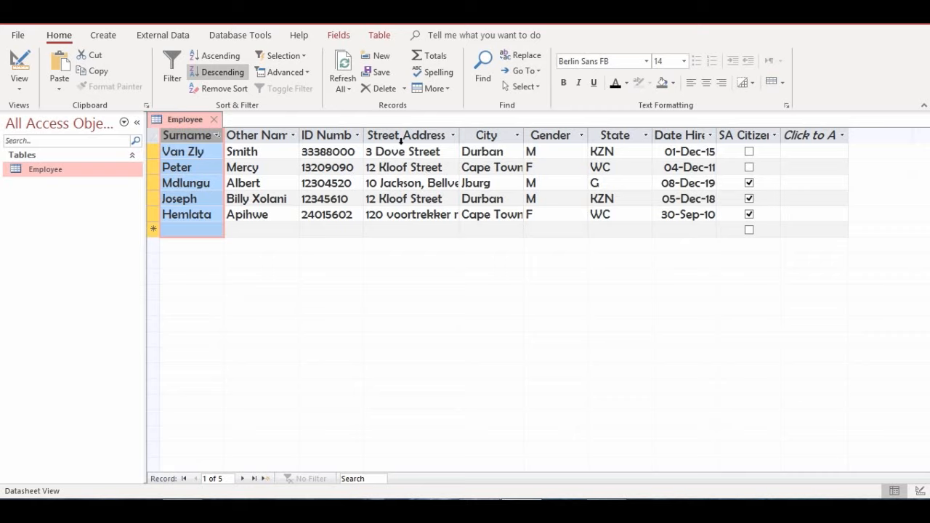
click(683, 61)
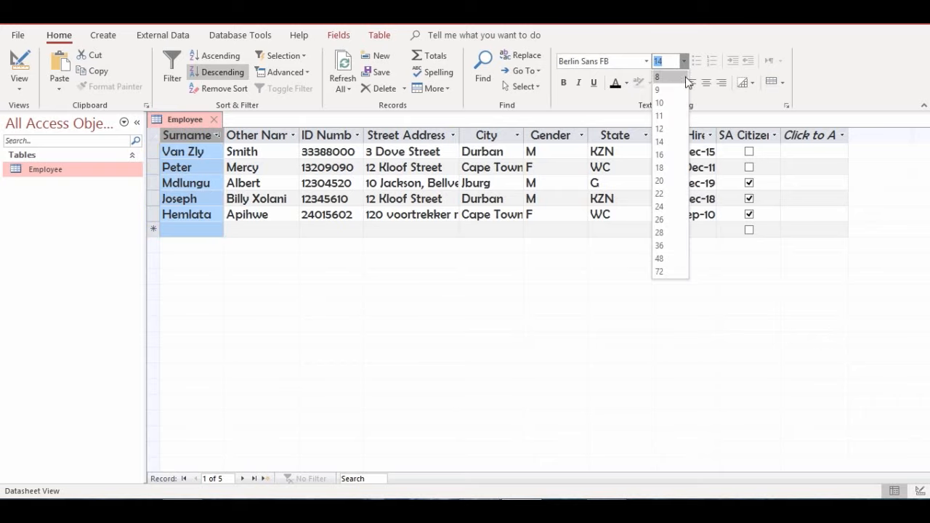
click(665, 115)
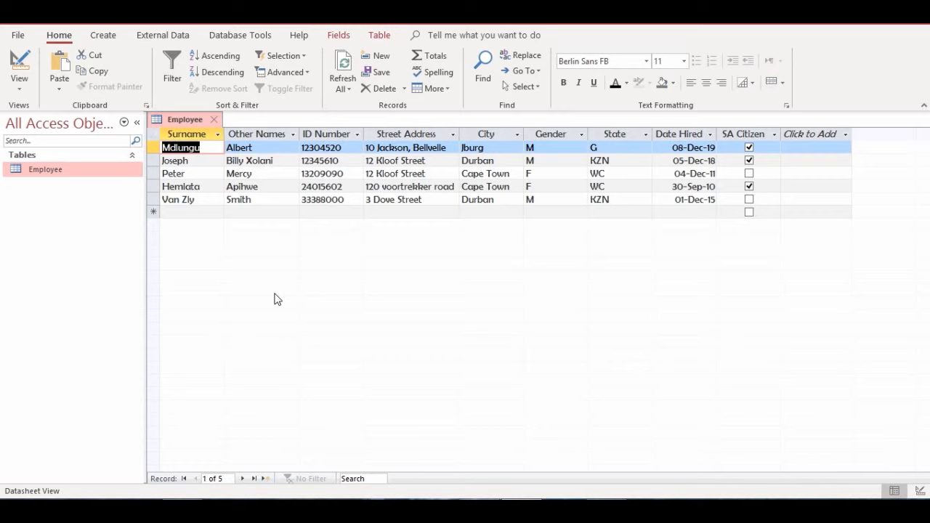
Try to delete the second employee record, and decline the deletion when asked to confirm it.
key(XF86AudioRaiseVolume)
click(155, 160)
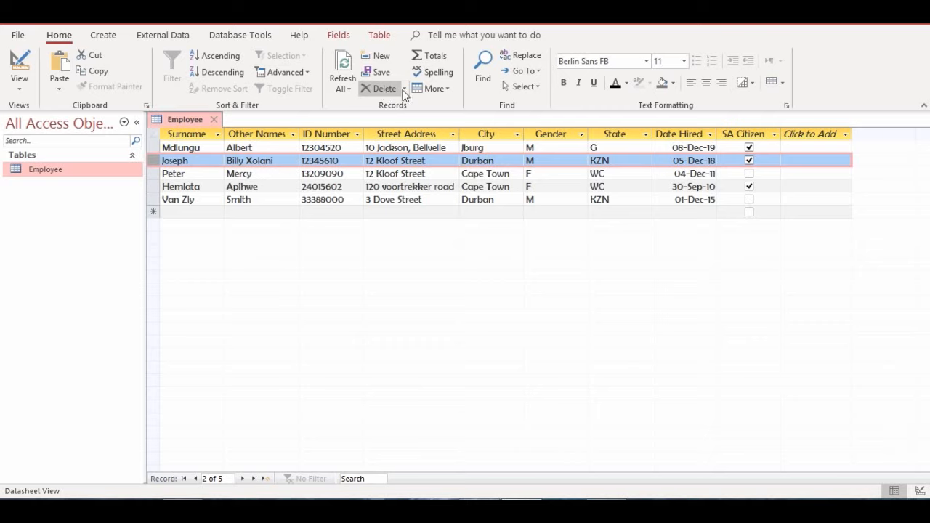
click(405, 89)
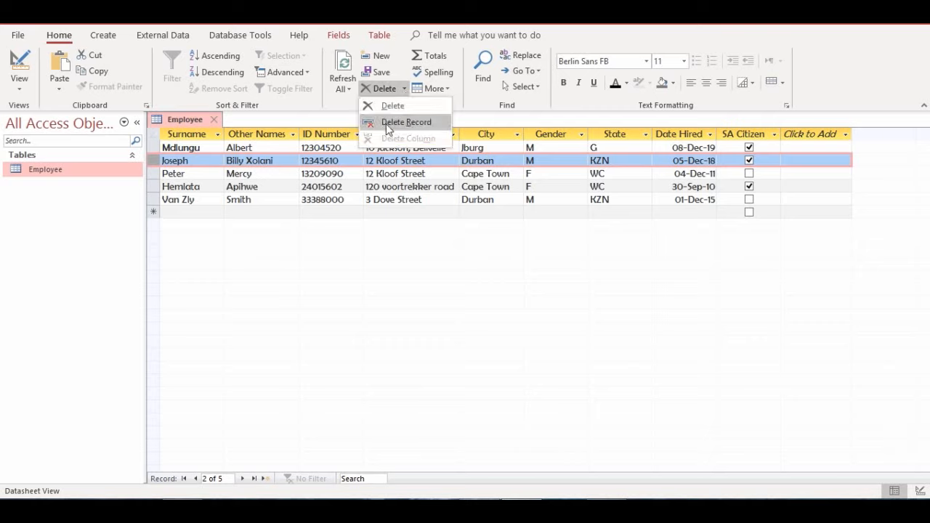
click(155, 160)
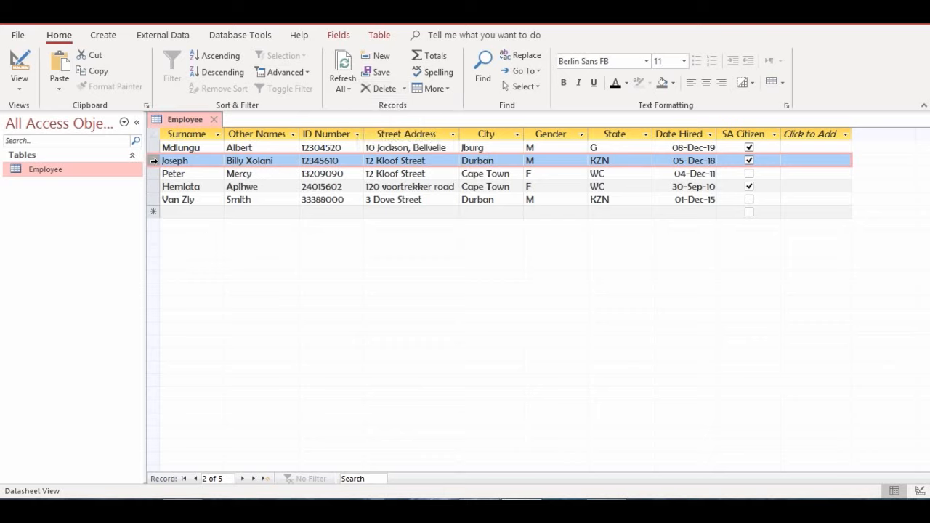
right_click(153, 160)
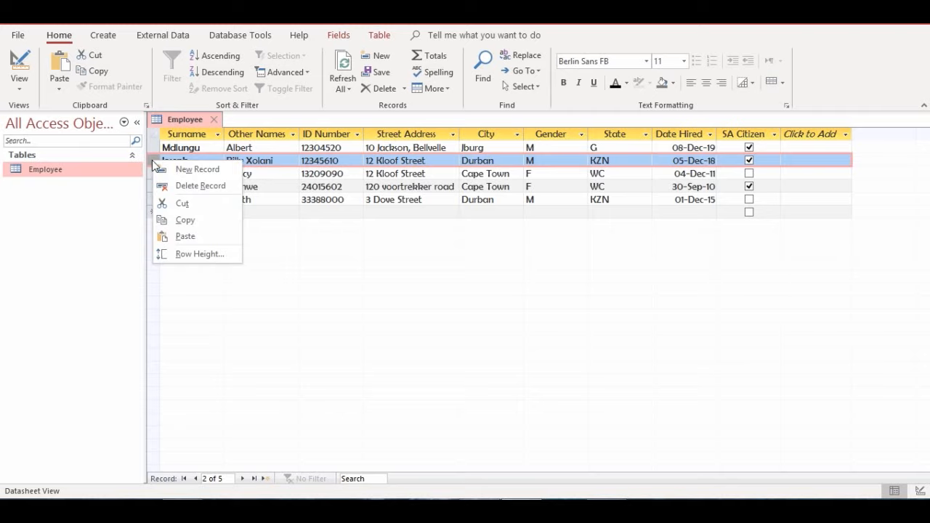
click(208, 186)
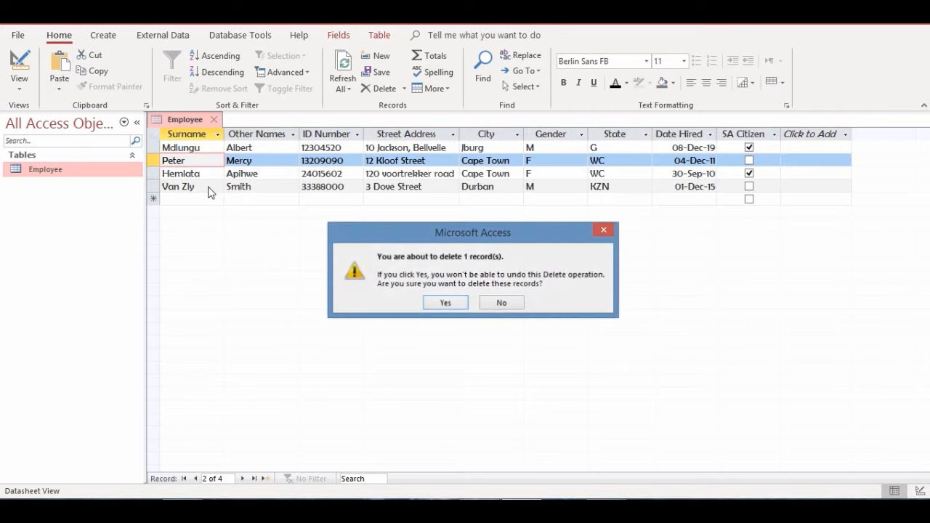
click(498, 305)
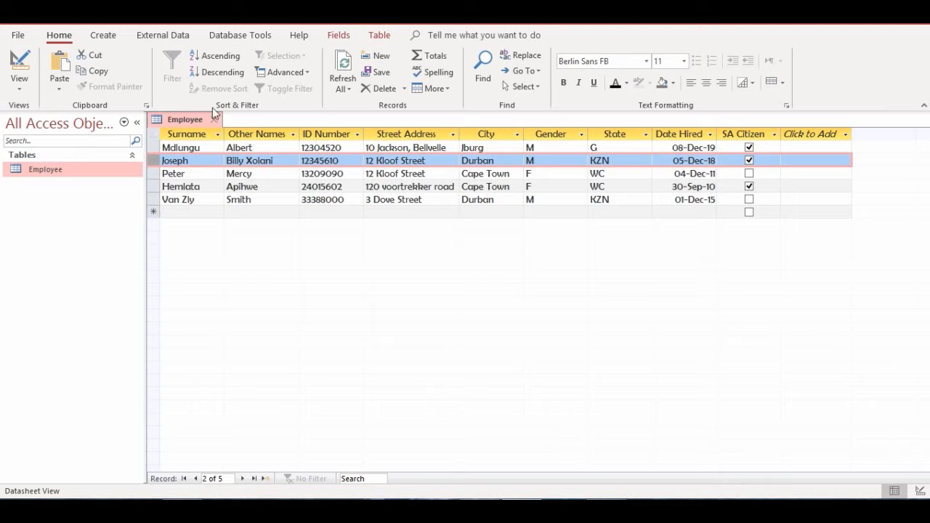
Open the Employee table in Design View and insert an empty field row above Gender.
click(18, 89)
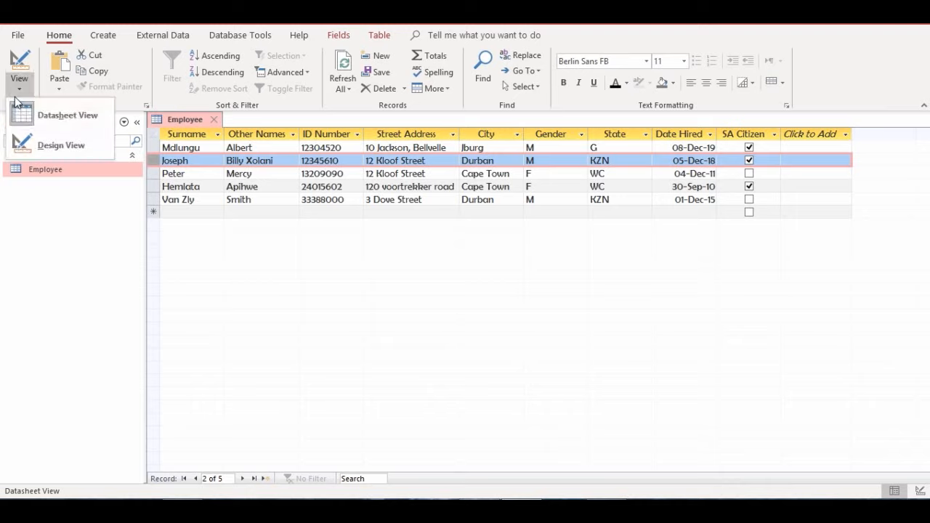
click(64, 146)
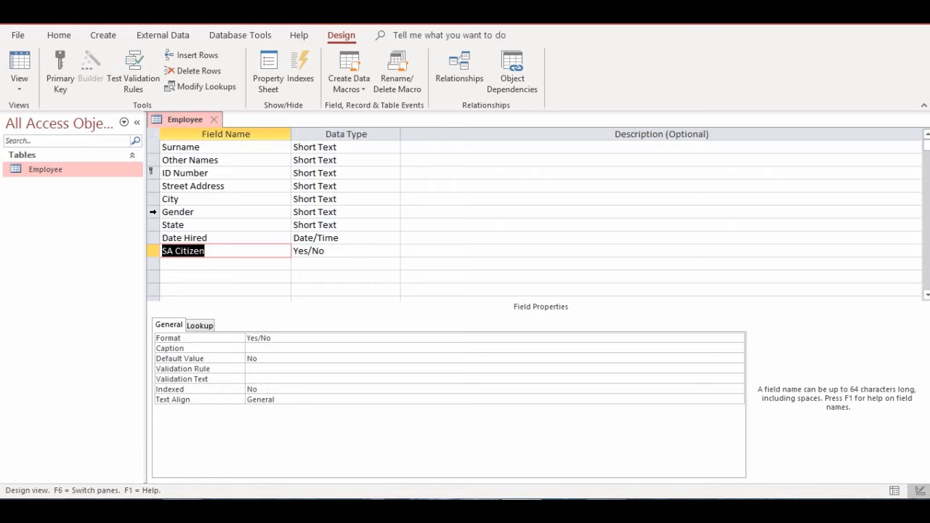
click(153, 211)
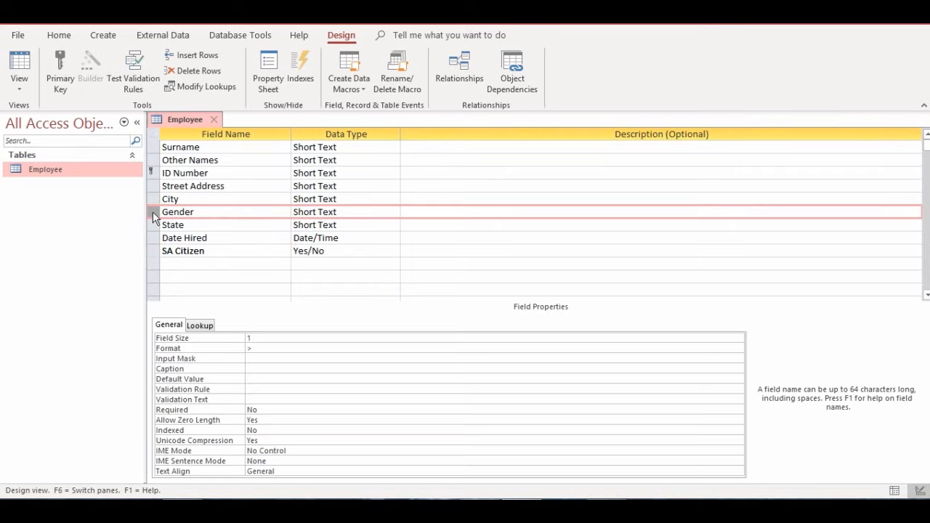
right_click(152, 211)
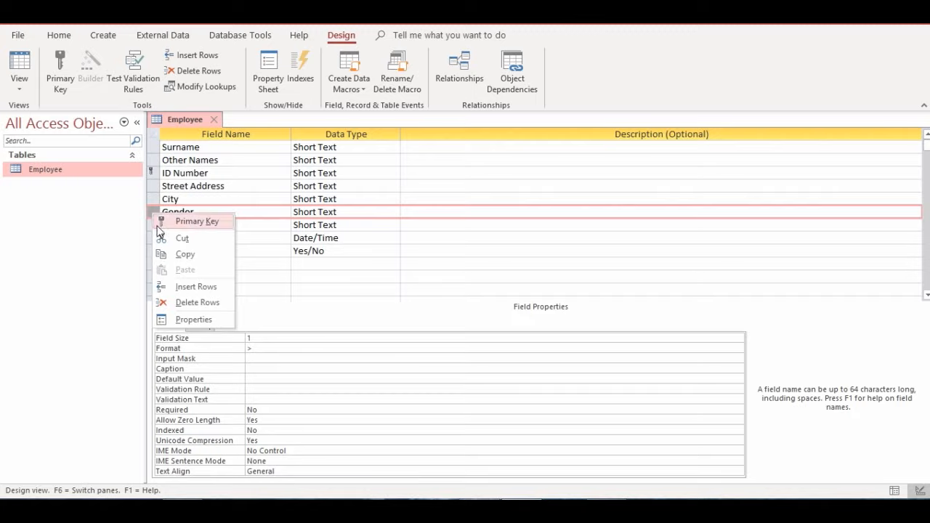
click(187, 287)
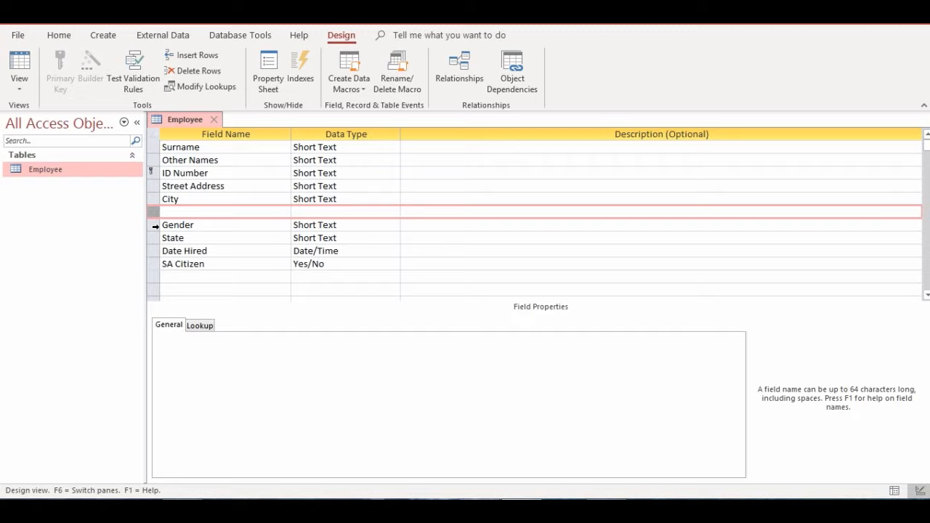
Enter "Ohone Number" as the field name in the empty row between City and Gender.
click(168, 210)
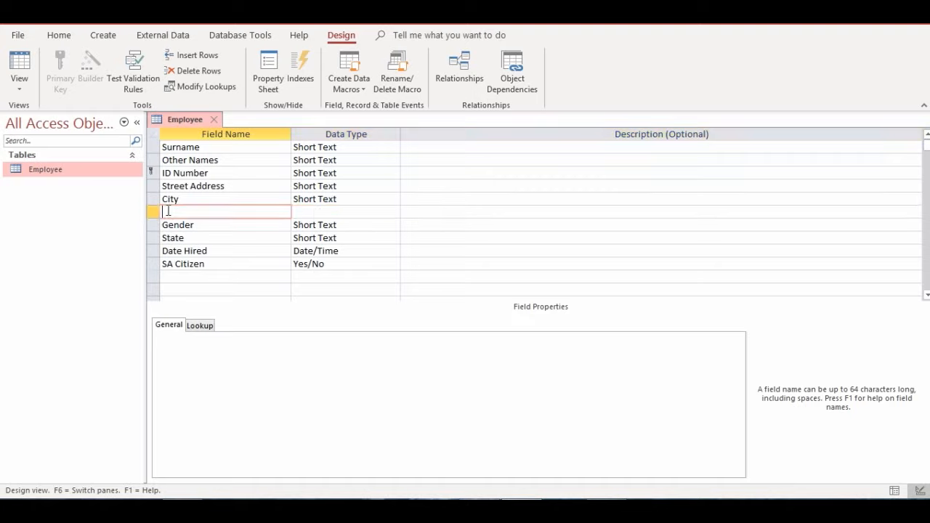
text(Te)
key(BackSpace)
text(Cho)
text(ne)
text( N)
text(umber)
Set the new field's data type to Number and its field size to Long Integer.
click(343, 211)
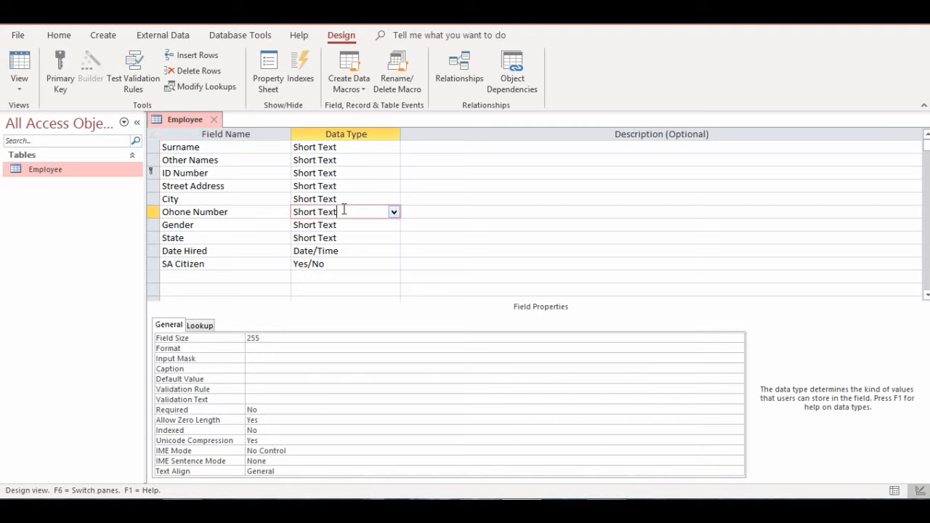
click(394, 212)
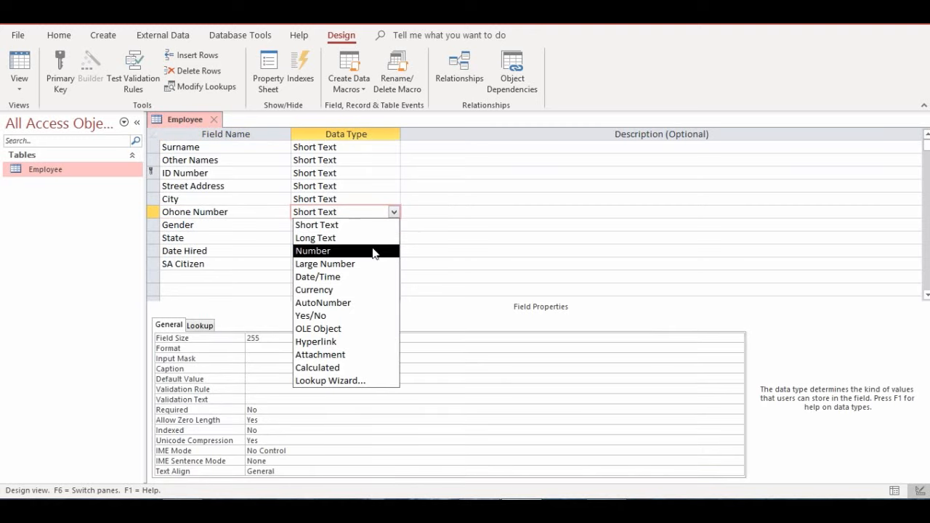
click(371, 250)
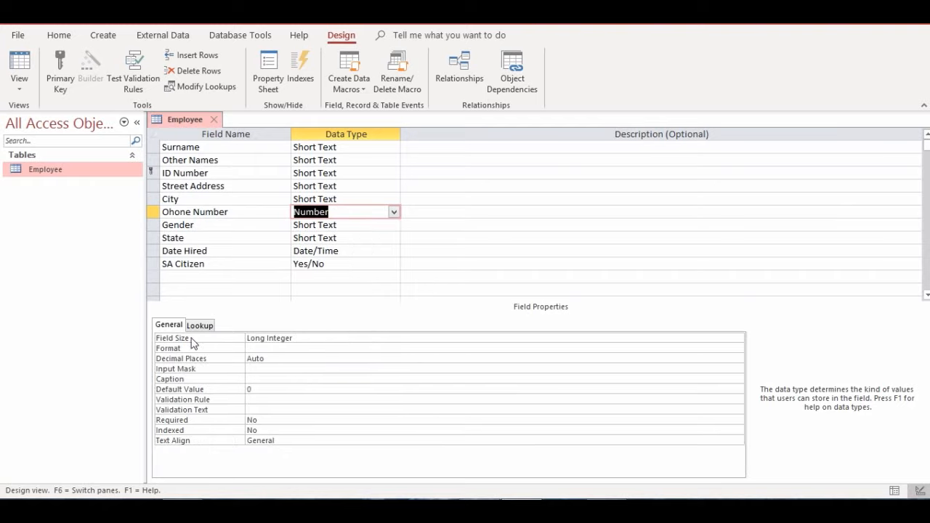
click(301, 338)
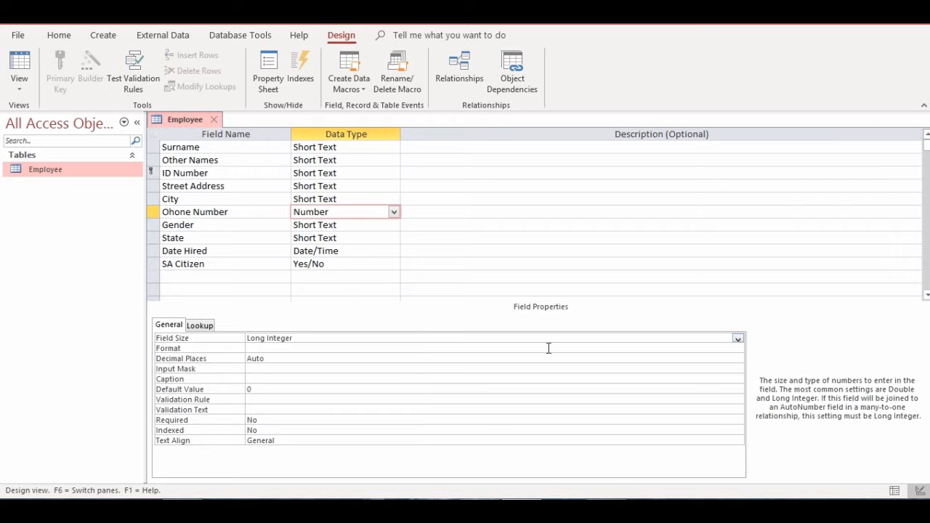
click(737, 340)
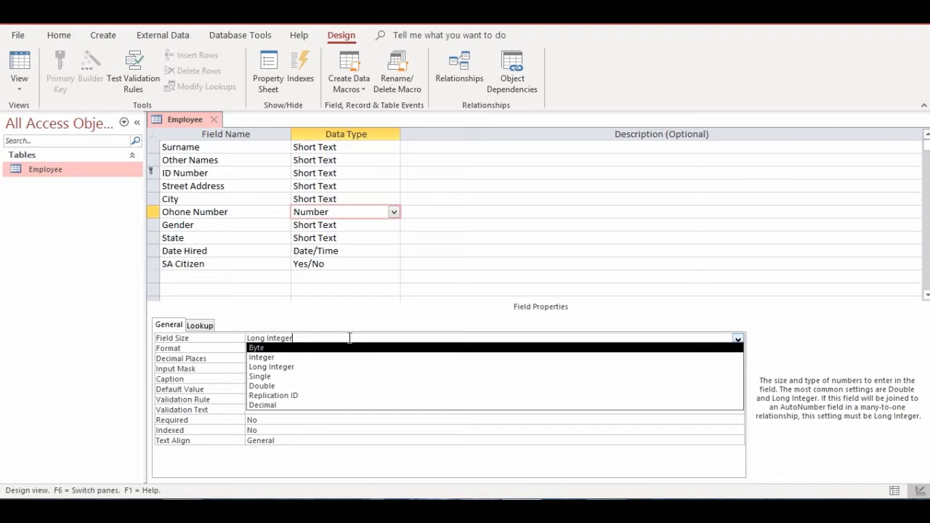
click(295, 368)
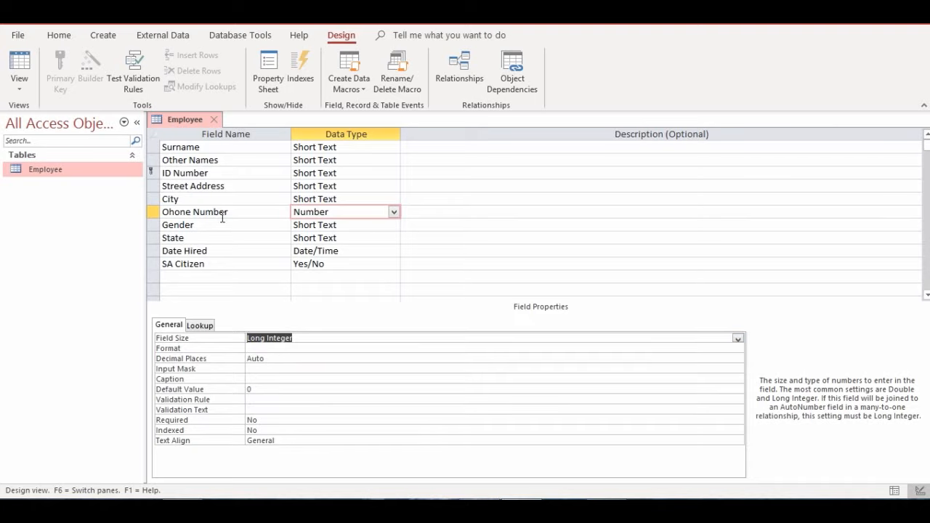
Correct the misspelled name of the new field to "Phone Number".
click(170, 212)
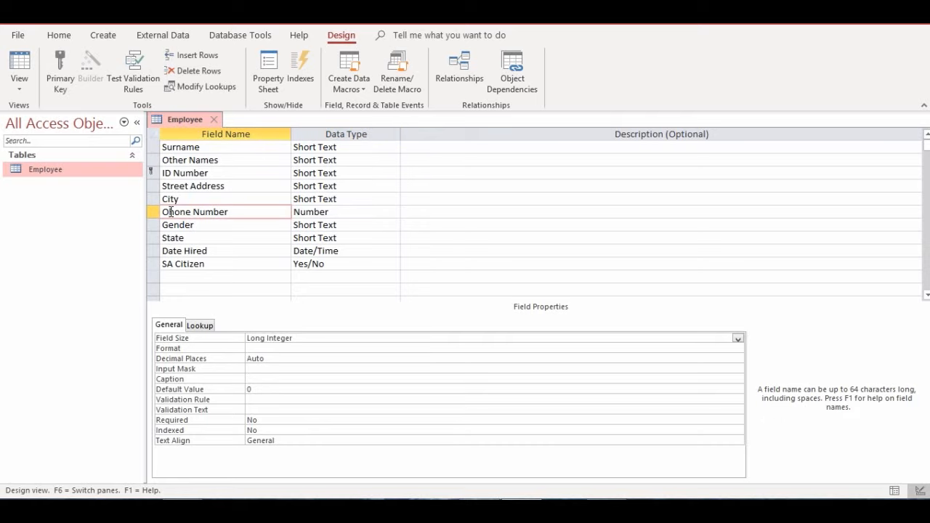
key(BackSpace)
text(P)
Return the Employee table to Datasheet View and select the Phone Number cell of the first record.
click(24, 89)
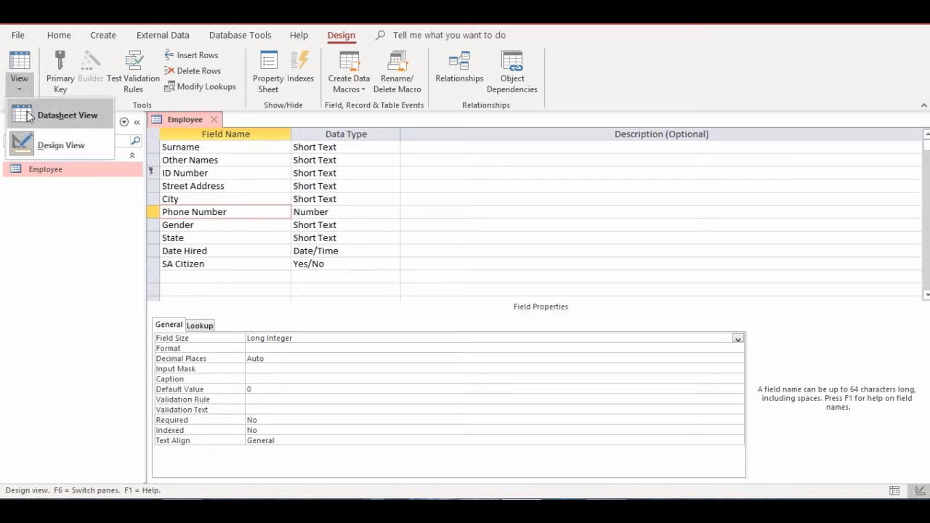
click(53, 122)
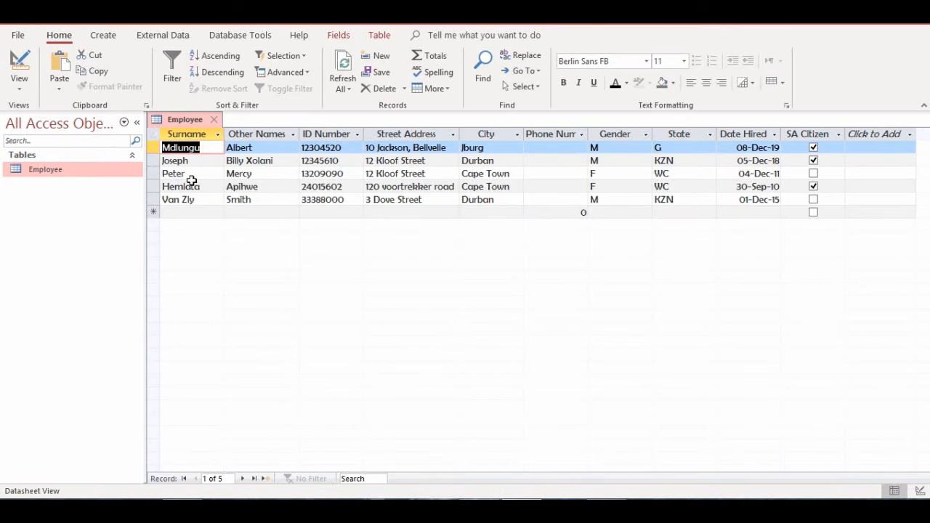
click(550, 150)
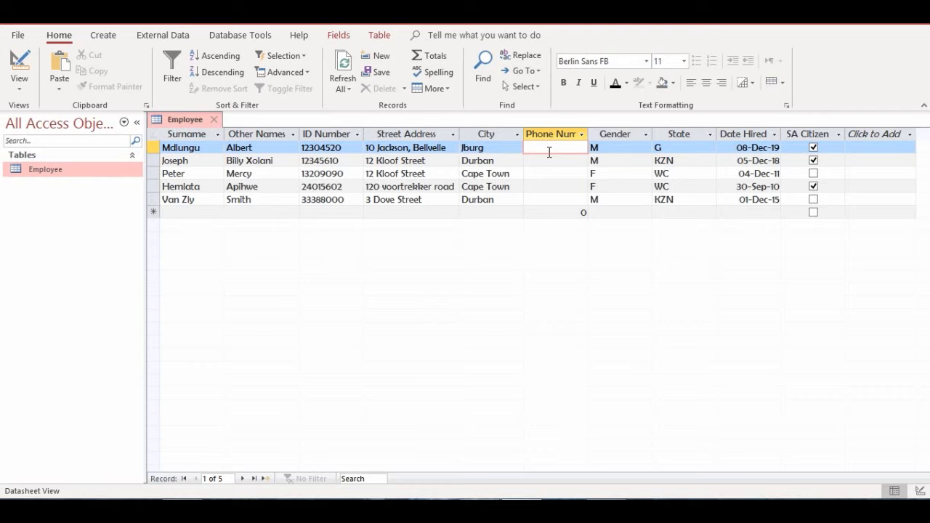
Widen the Phone Number column so that its full heading fits.
click(548, 160)
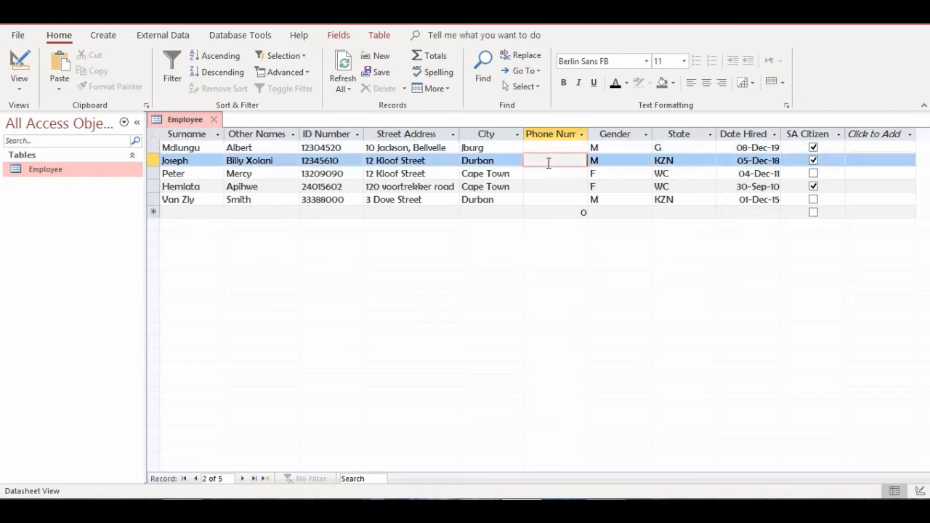
click(551, 173)
click(550, 187)
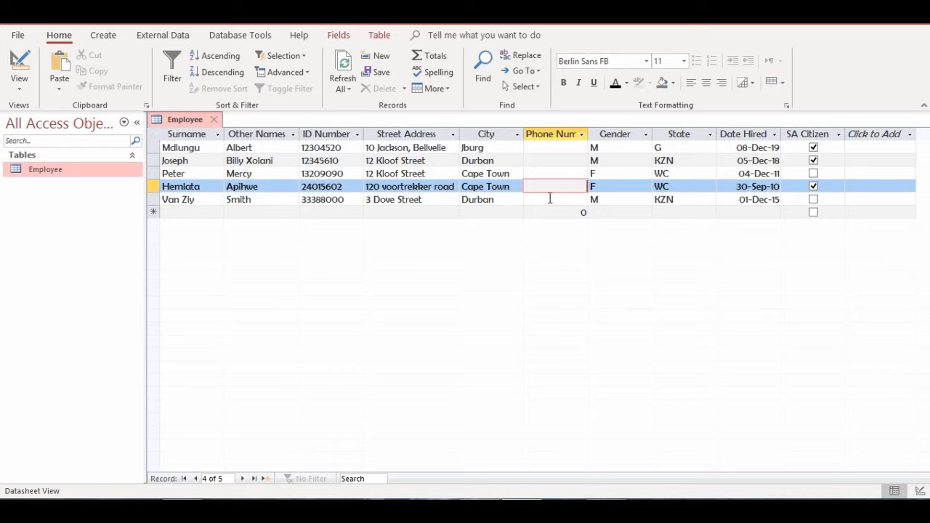
click(549, 198)
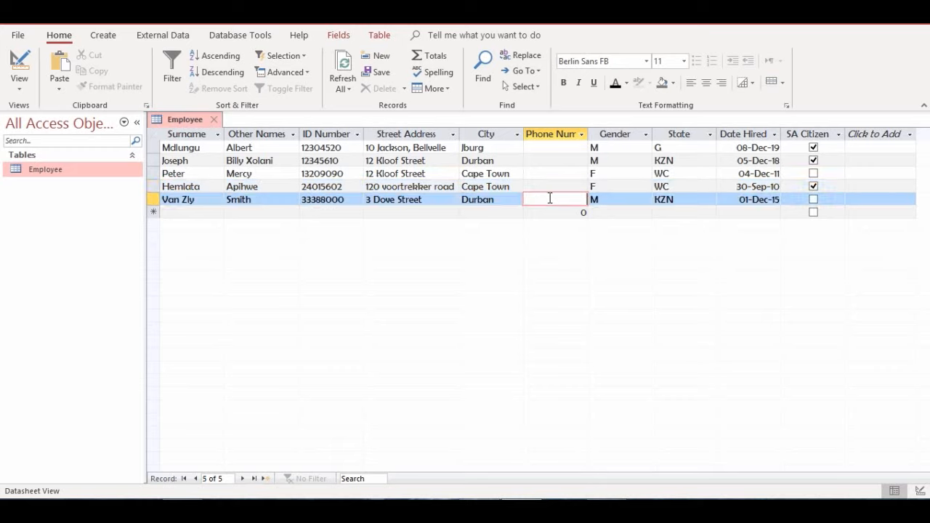
double_click(588, 135)
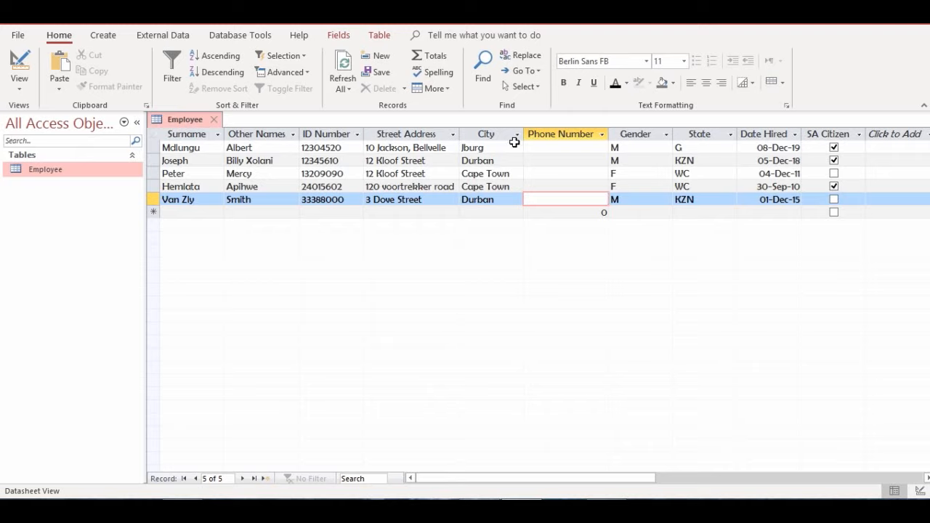
Move the Gender column so that it sits between Other Names and ID Number.
click(645, 134)
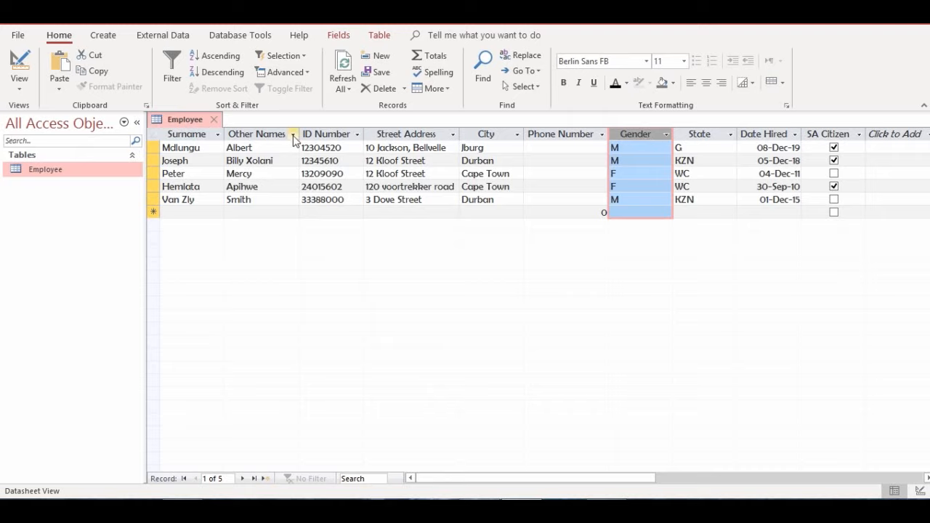
click(195, 134)
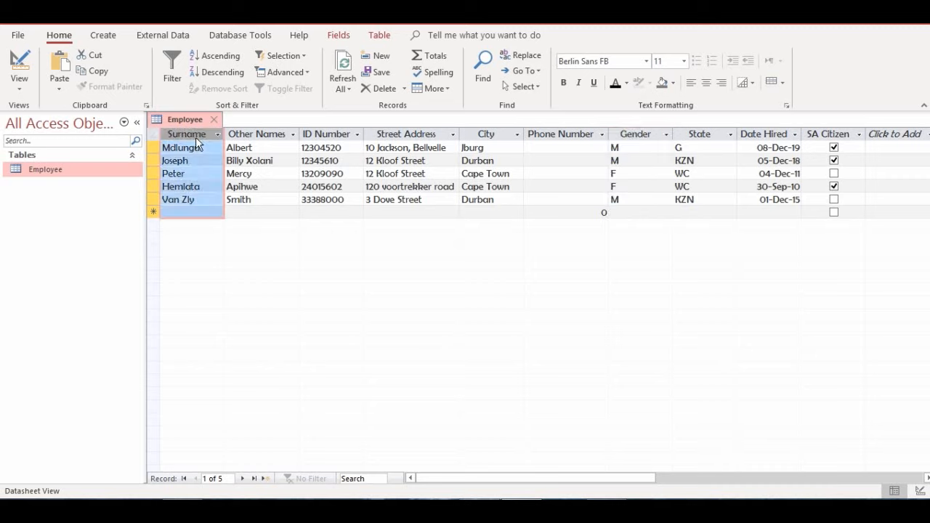
click(259, 134)
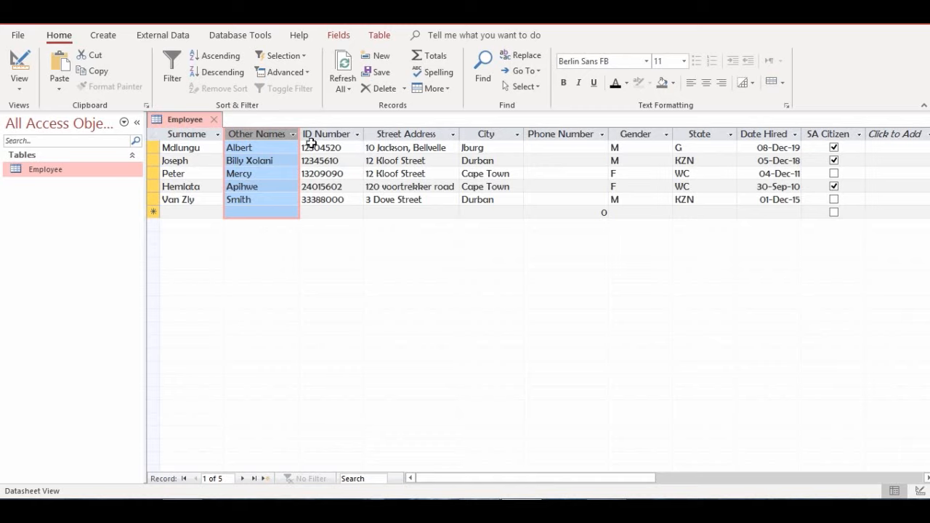
click(628, 134)
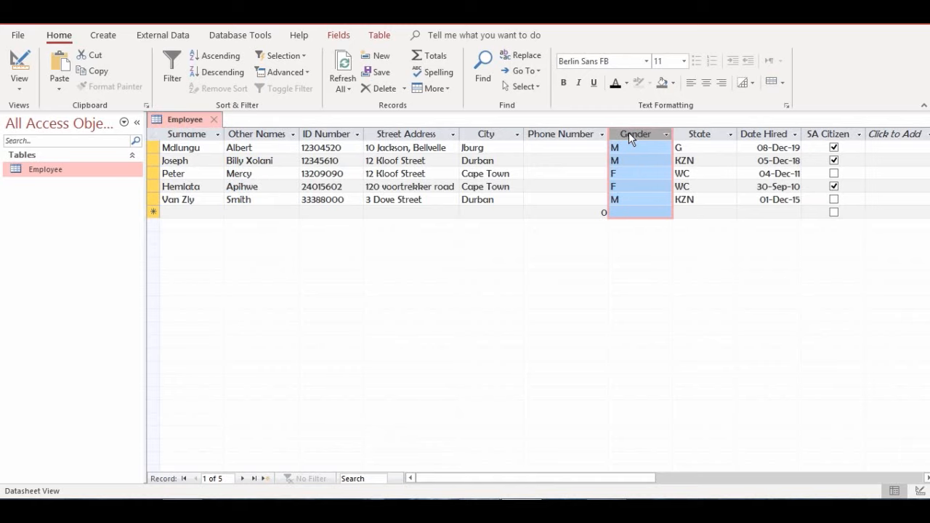
drag(629, 136, 630, 138)
drag(630, 135, 354, 153)
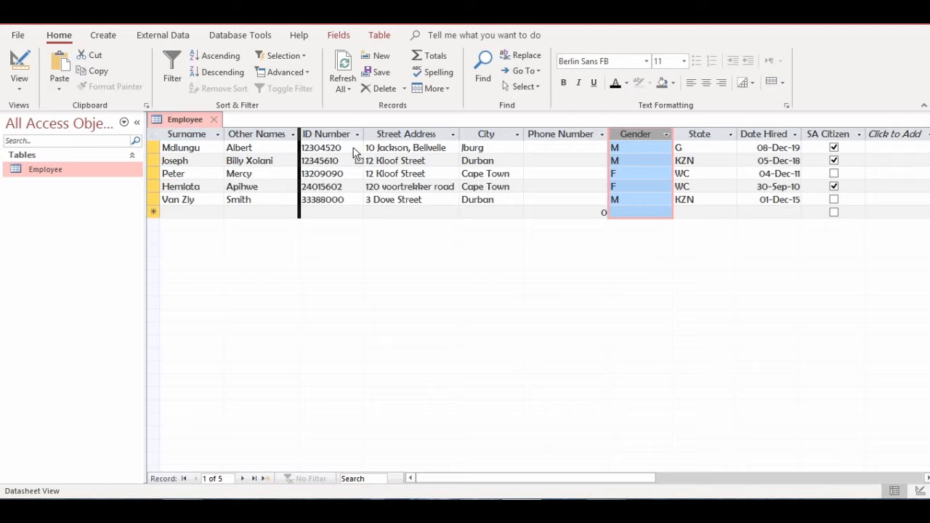
drag(354, 152, 354, 147)
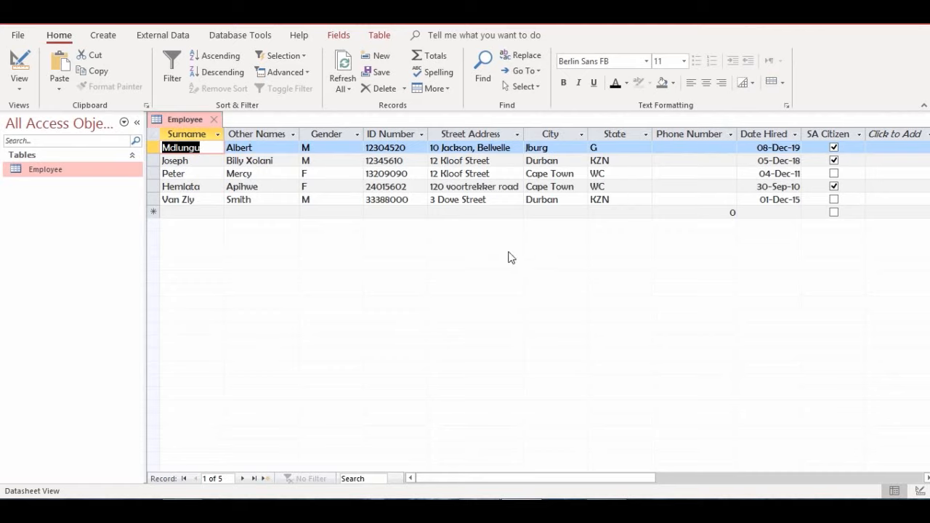
key(XF86AudioRaiseVolume)
click(680, 135)
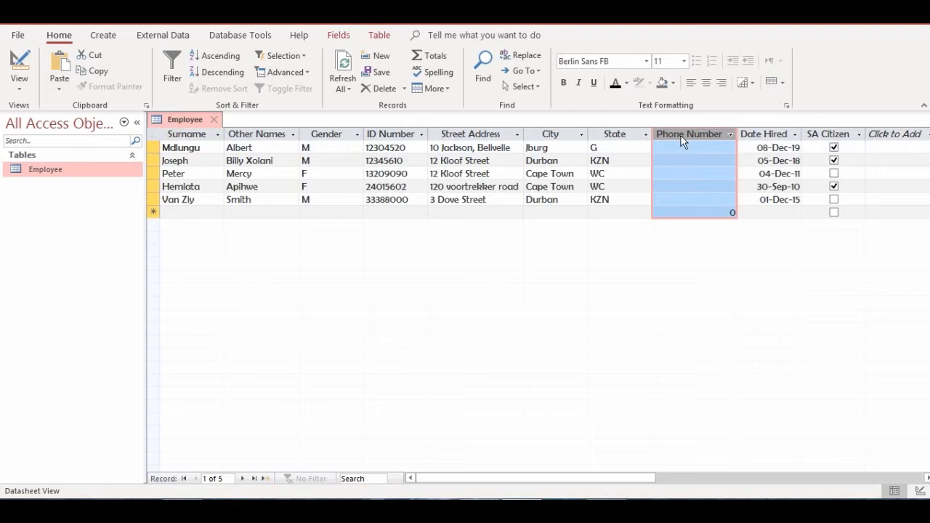
right_click(678, 134)
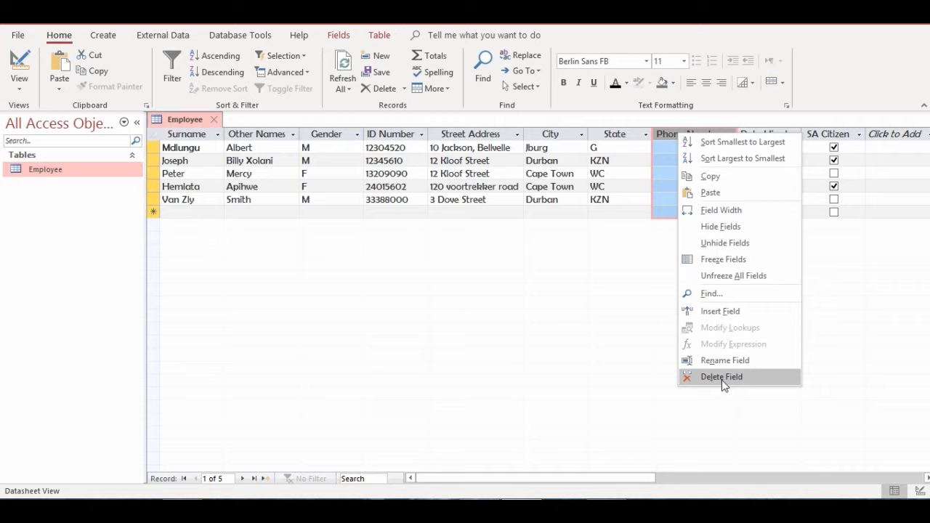
click(558, 306)
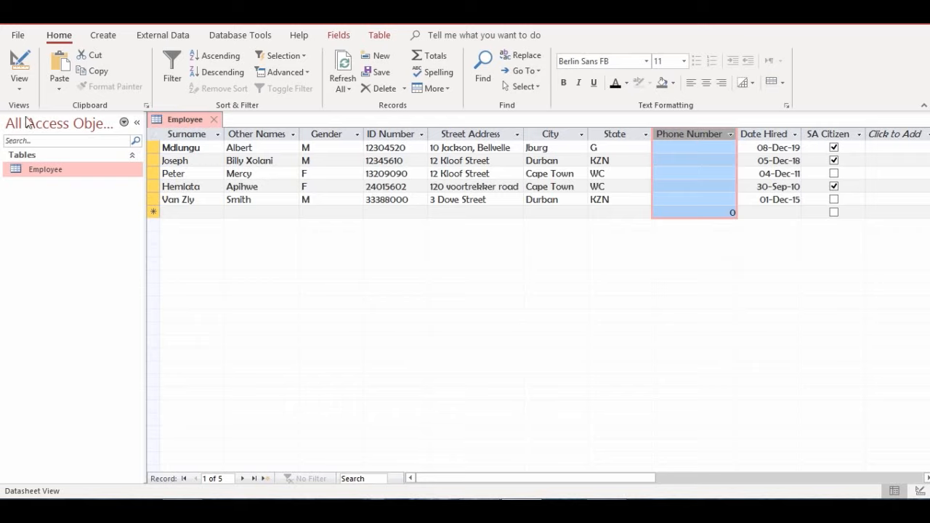
Permanently delete the Phone Number field from the Employee table in Design View and return to Datasheet View.
click(20, 87)
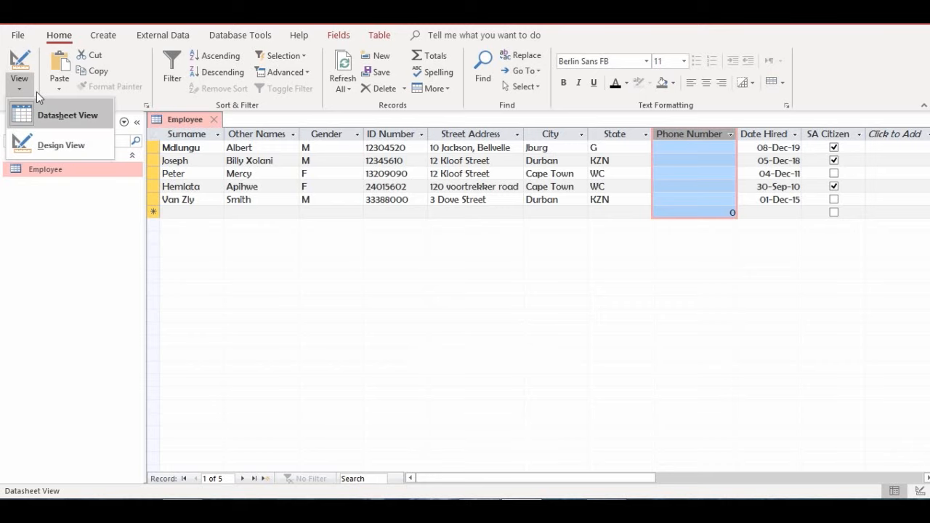
click(59, 145)
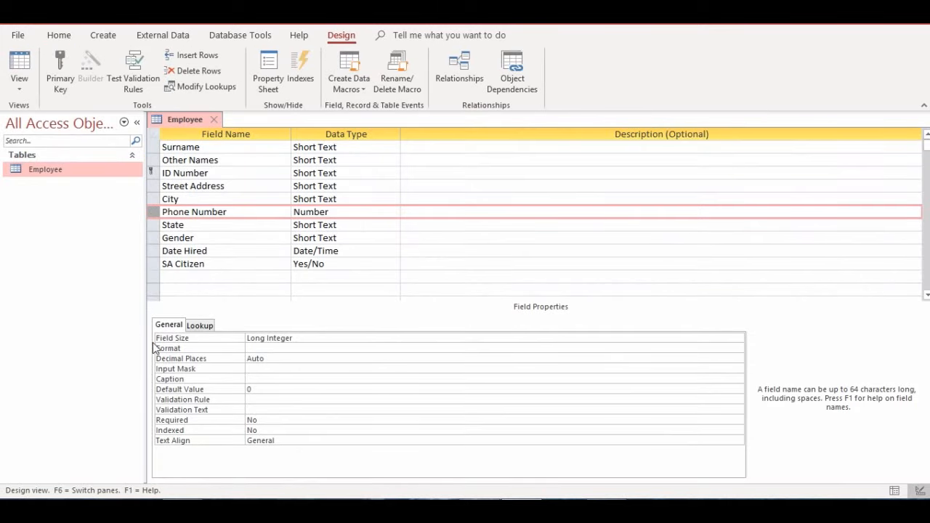
click(153, 225)
click(152, 213)
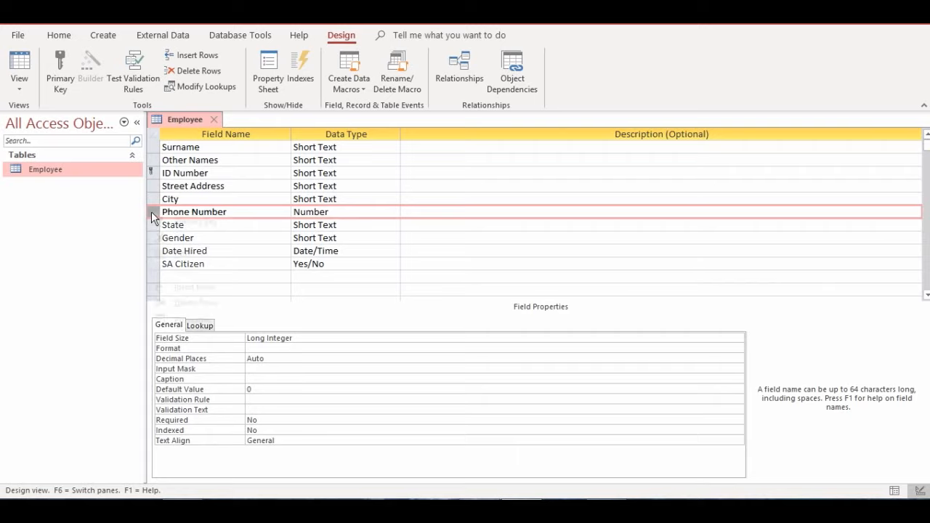
right_click(151, 211)
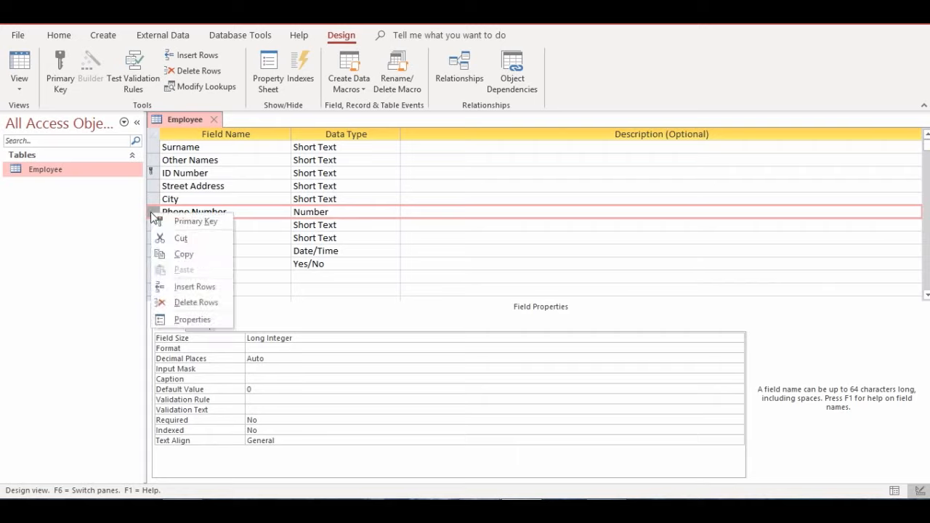
click(187, 305)
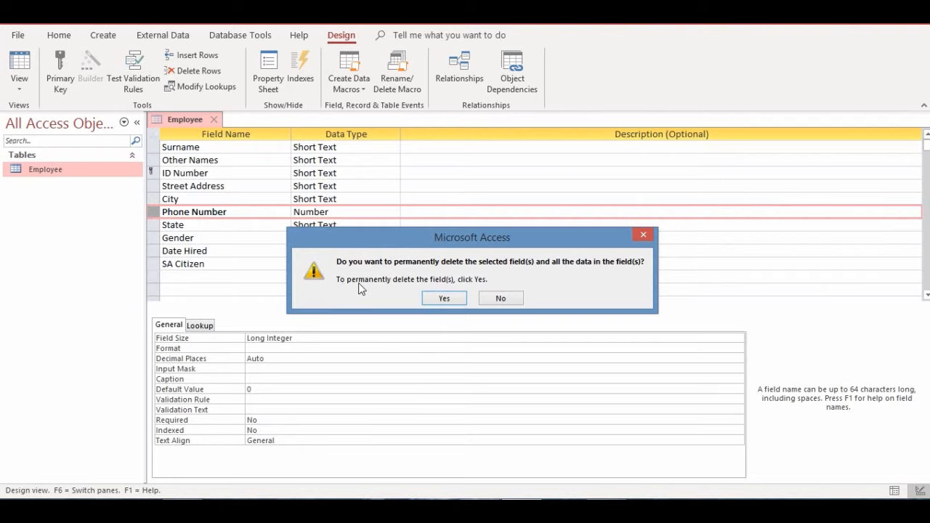
click(439, 301)
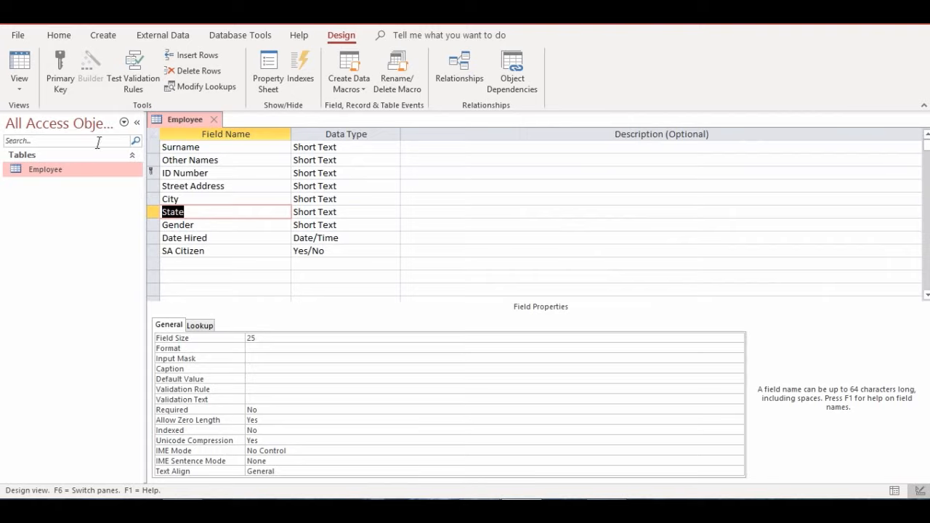
click(20, 84)
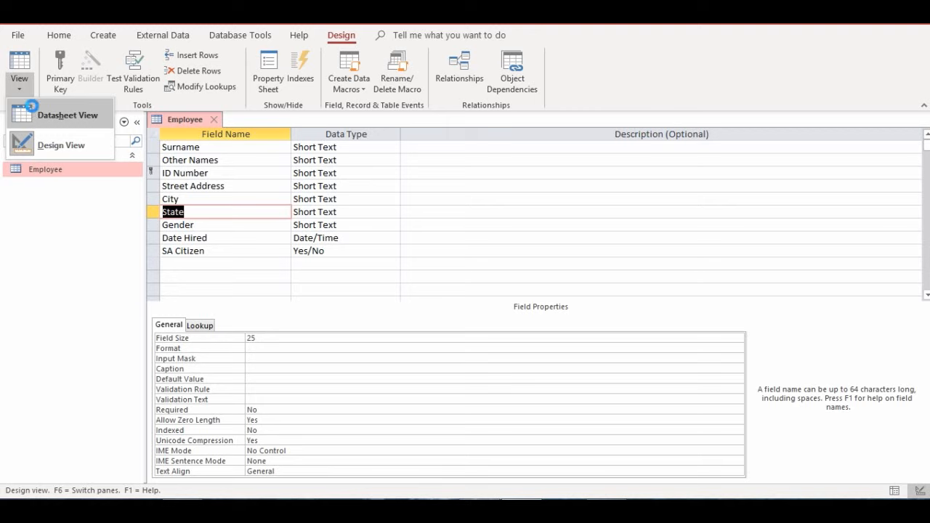
click(29, 113)
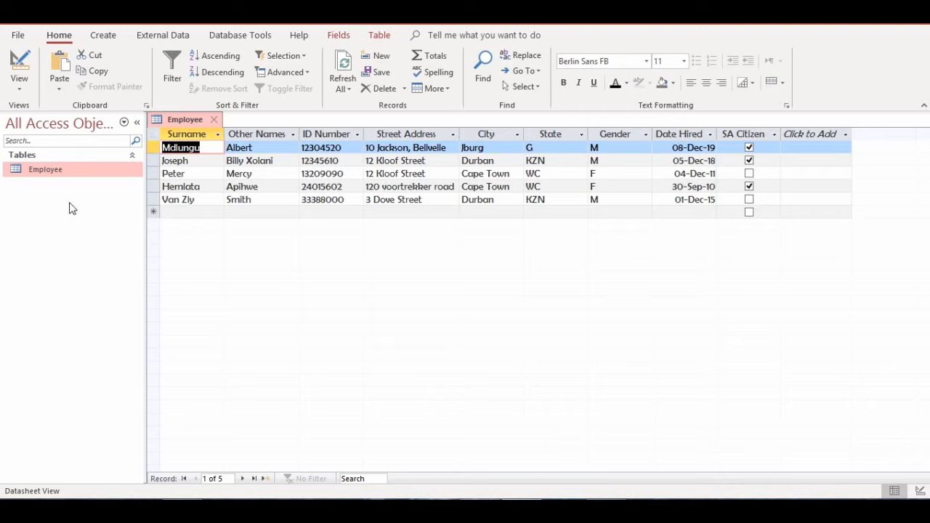
Create a new blank table and close the Employee table.
click(101, 38)
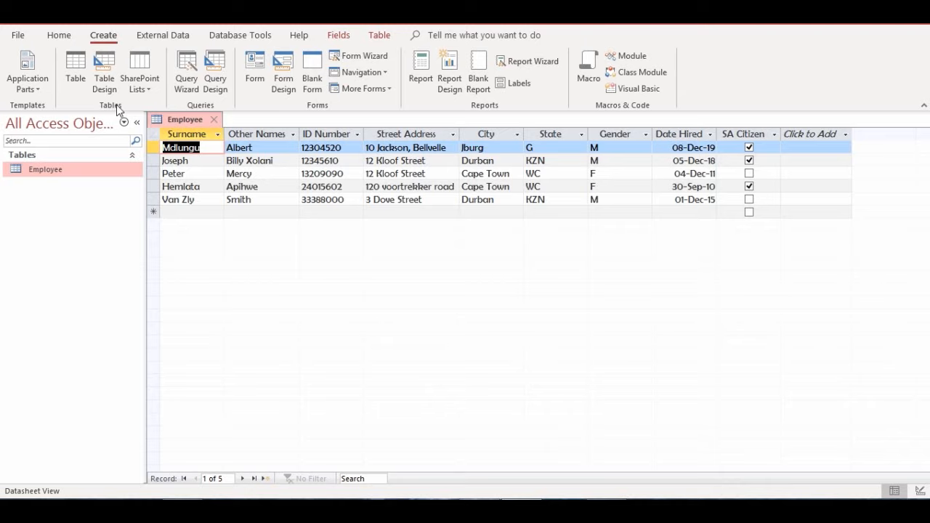
click(71, 83)
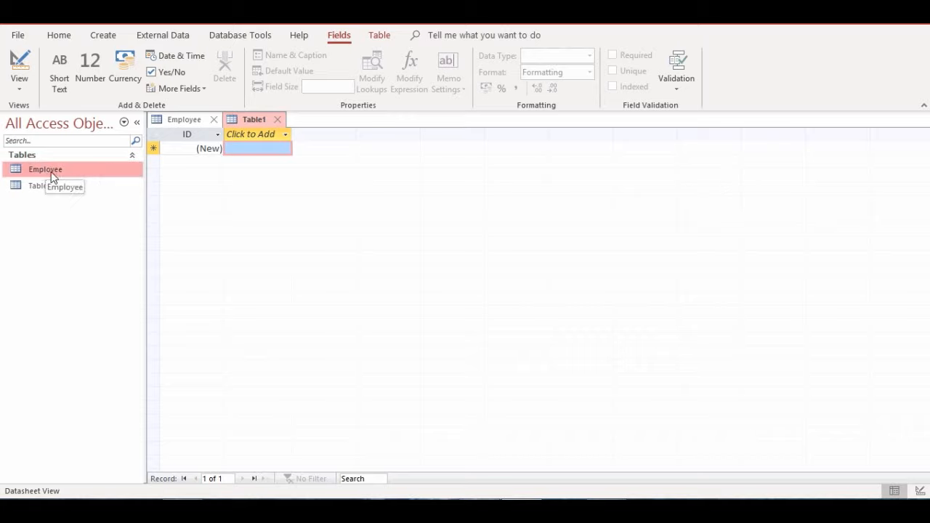
right_click(200, 122)
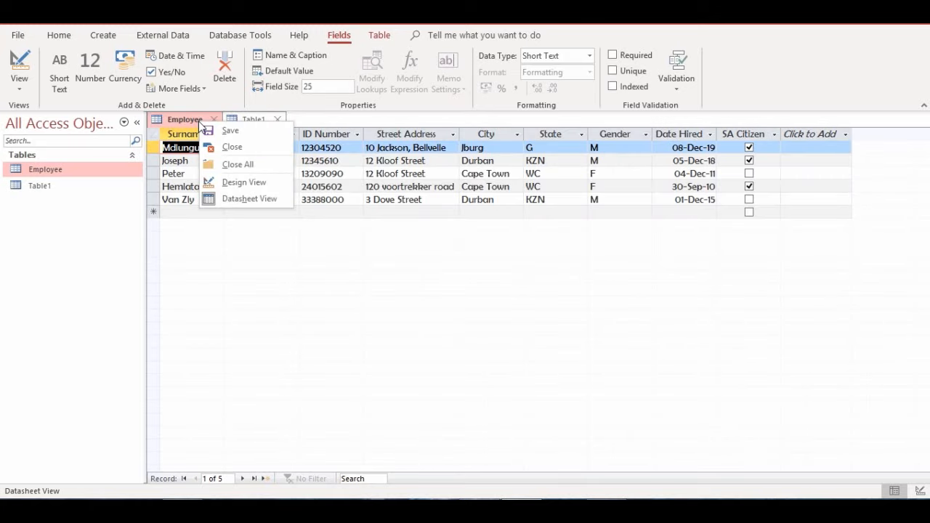
click(224, 146)
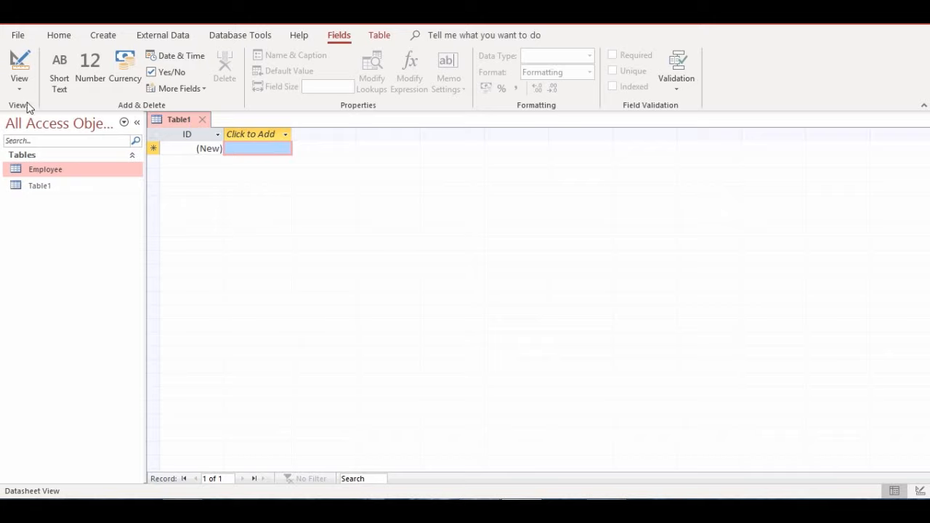
Switch the new table to Design View, saving it under the name "Hours Worked".
click(20, 81)
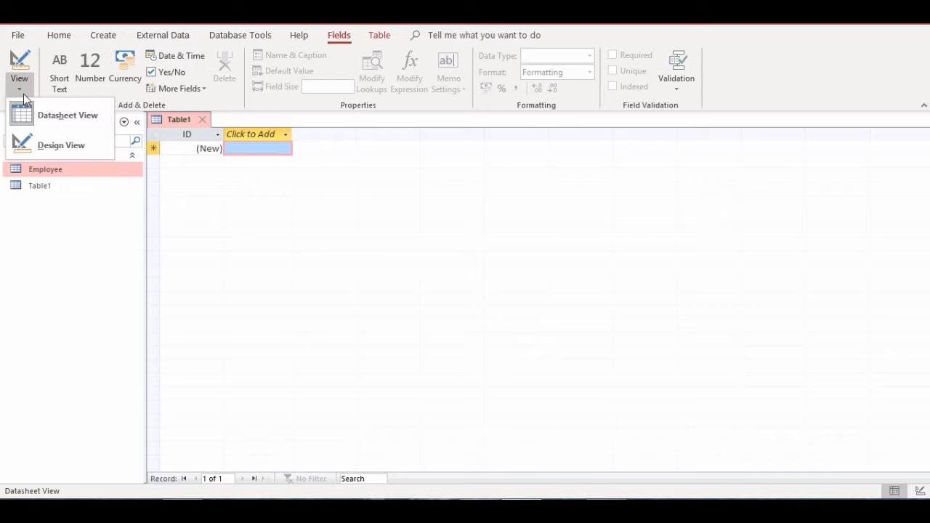
click(52, 145)
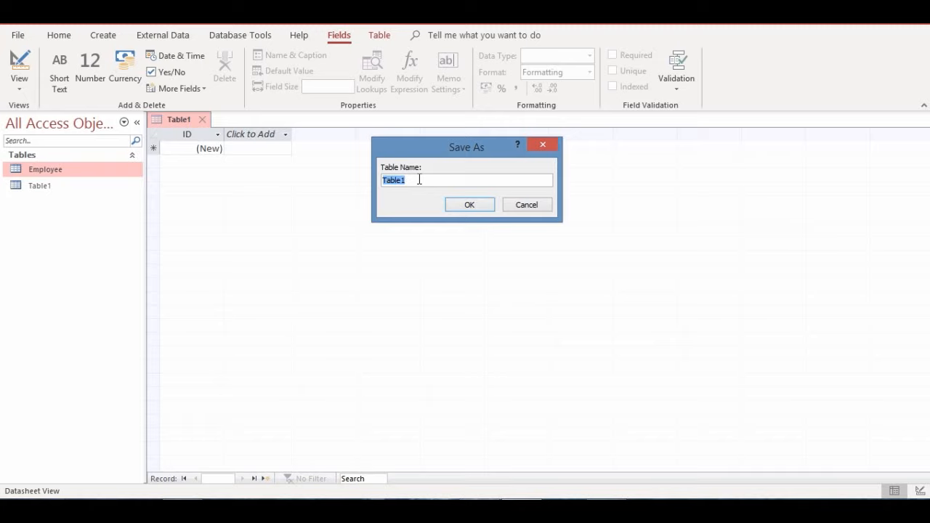
text(Hours Worked)
click(469, 205)
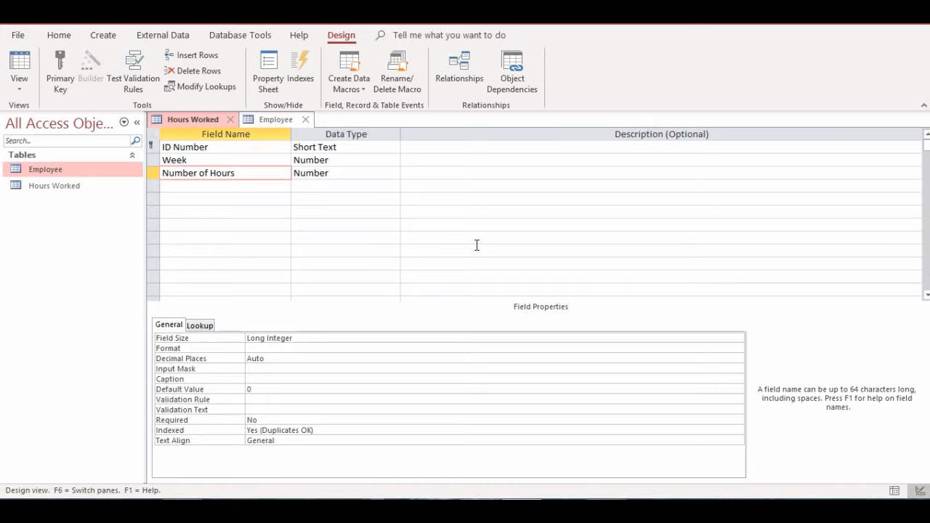
Show the Hours Worked table in Datasheet View and widen the Number of Hours column to fit its heading.
click(200, 174)
click(68, 190)
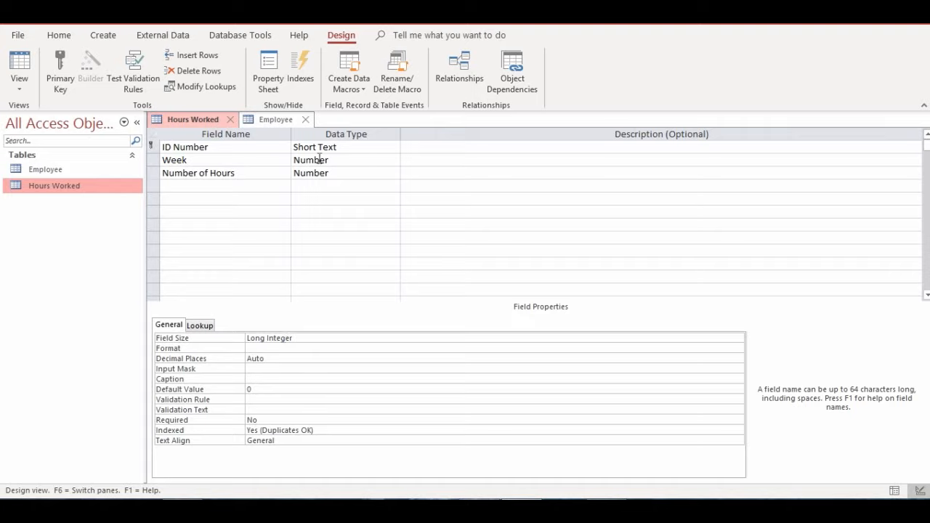
click(26, 91)
click(40, 114)
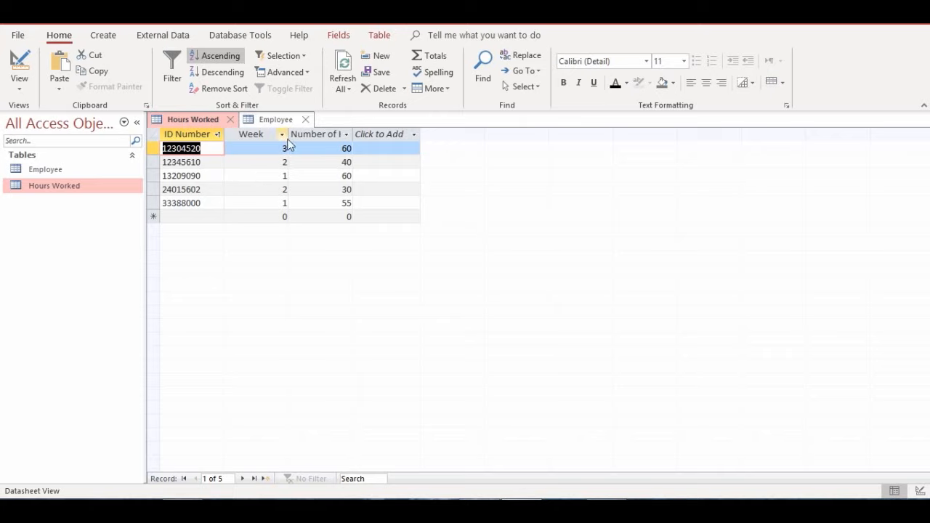
double_click(351, 134)
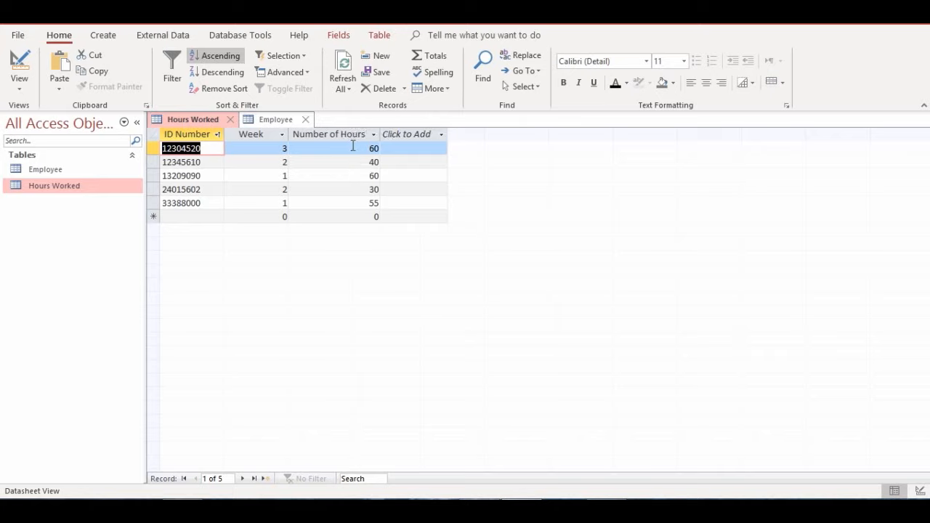